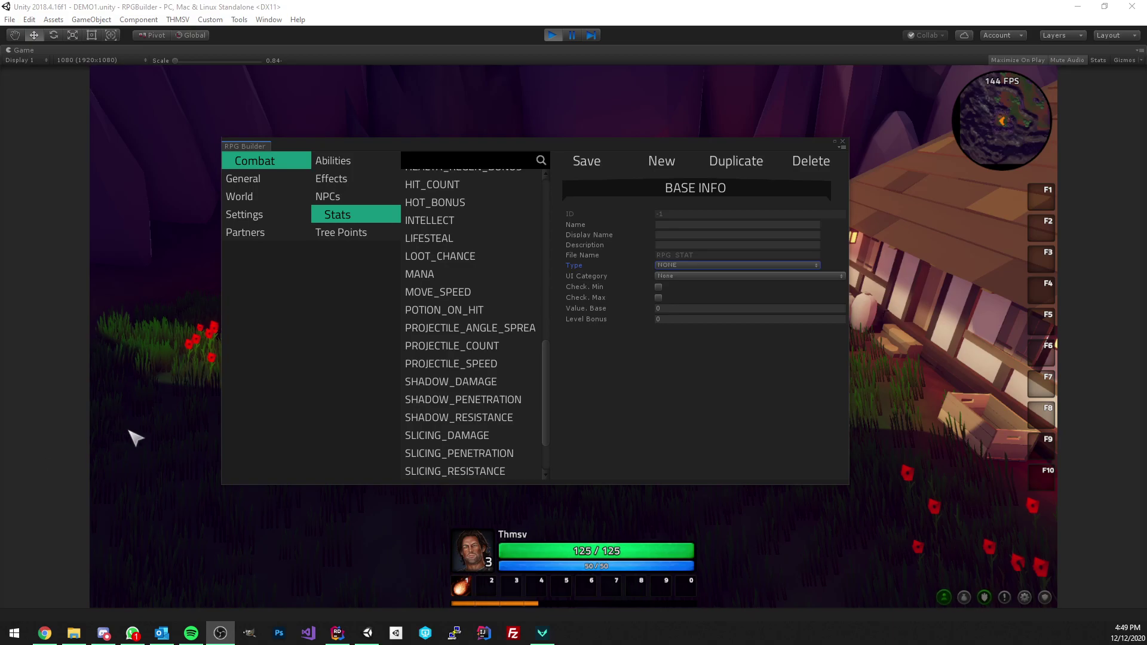
# Open the stat's Type dropdown in BASE INFO and scroll through all available stat types.
pyautogui.click(259, 379)
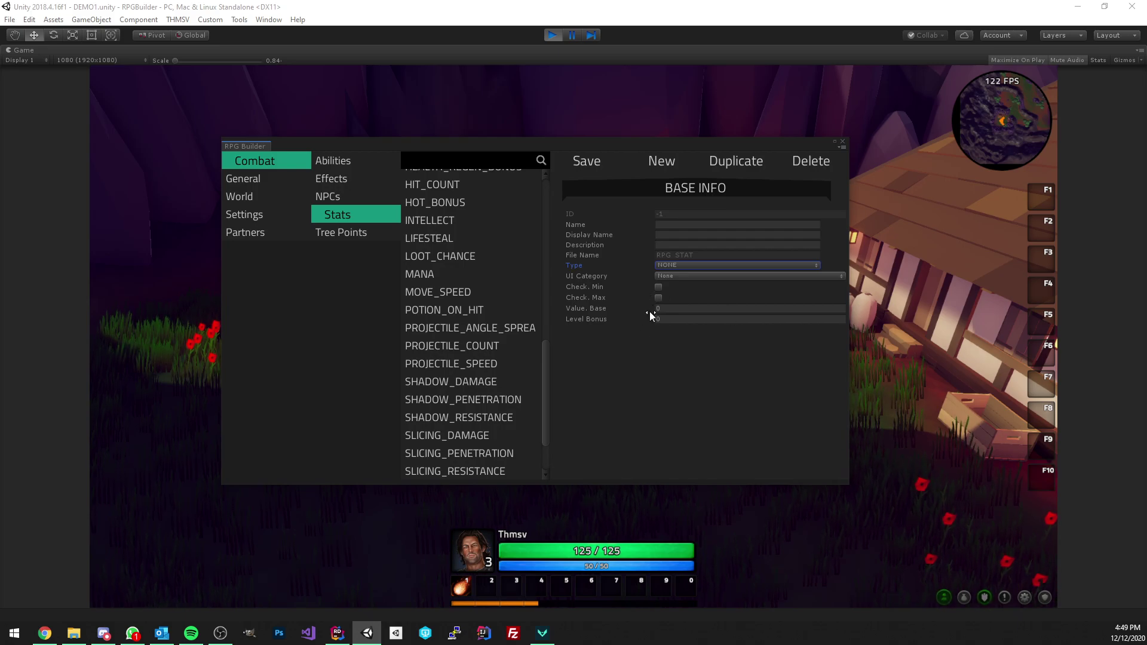
pyautogui.click(667, 267)
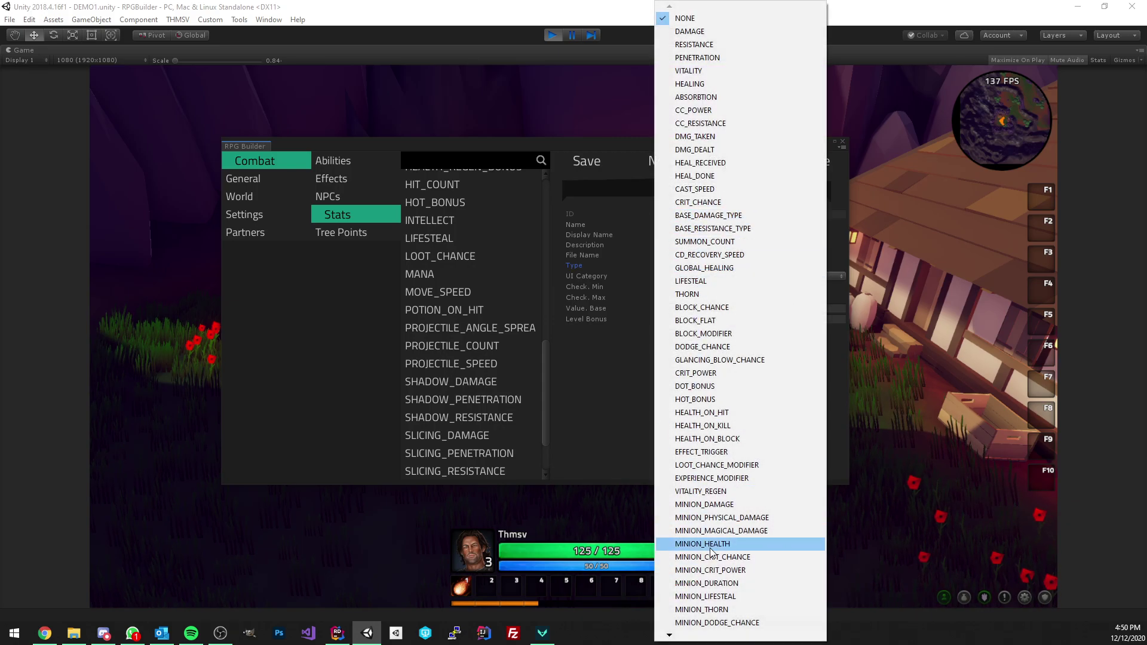
pyautogui.moveTo(694, 635)
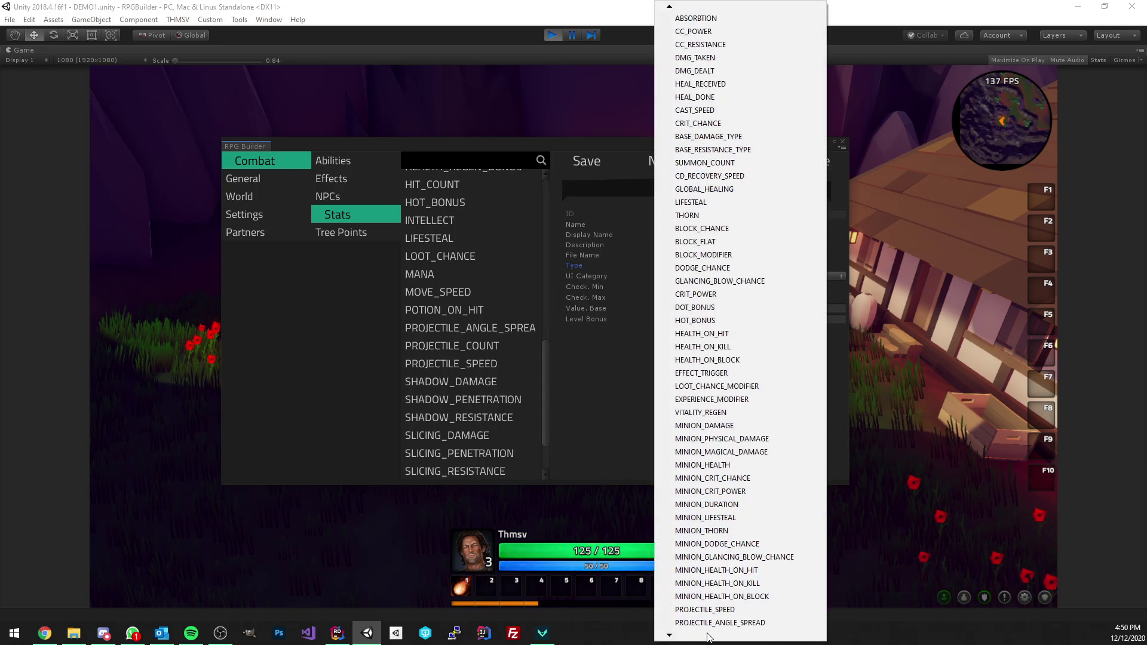
pyautogui.moveTo(709, 10)
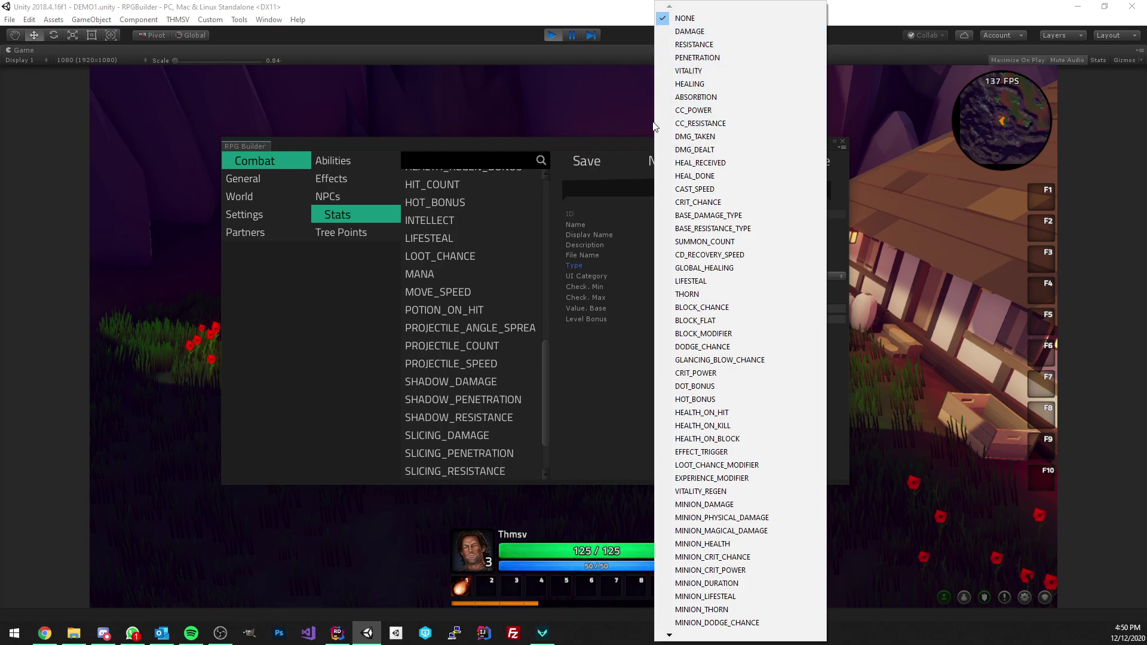
# Close the Type list, open the in-game inventory with I, and position RPG Builder beside it.
pyautogui.click(589, 142)
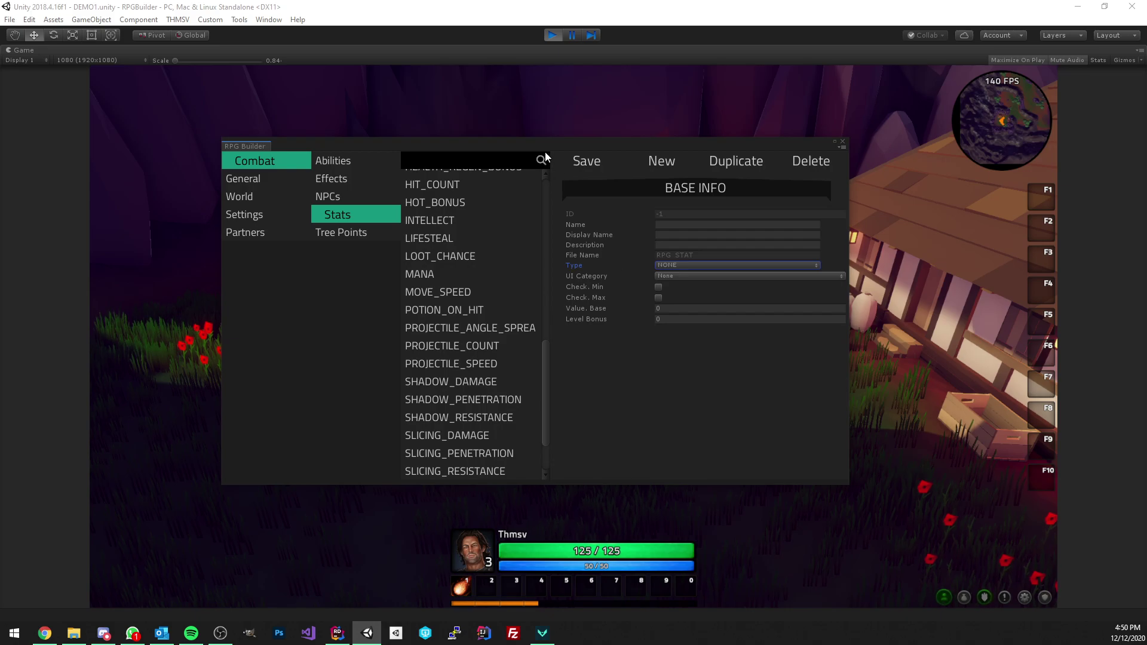
pyautogui.moveTo(554, 141); pyautogui.dragTo(343, 102)
pyautogui.press('i')
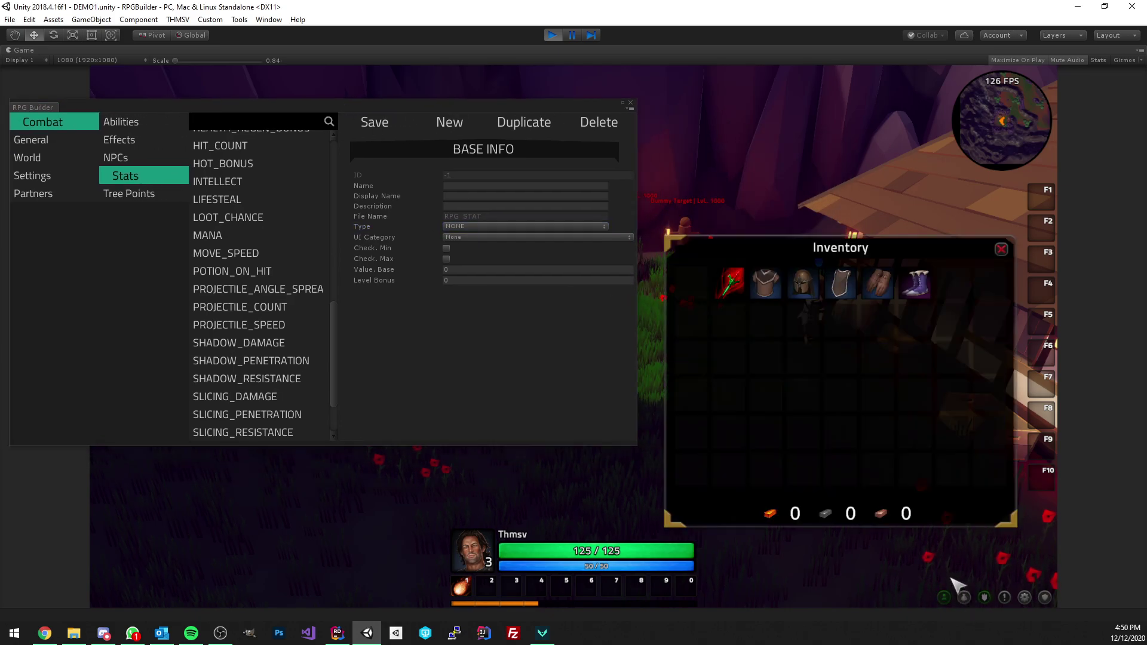
pyautogui.moveTo(887, 287)
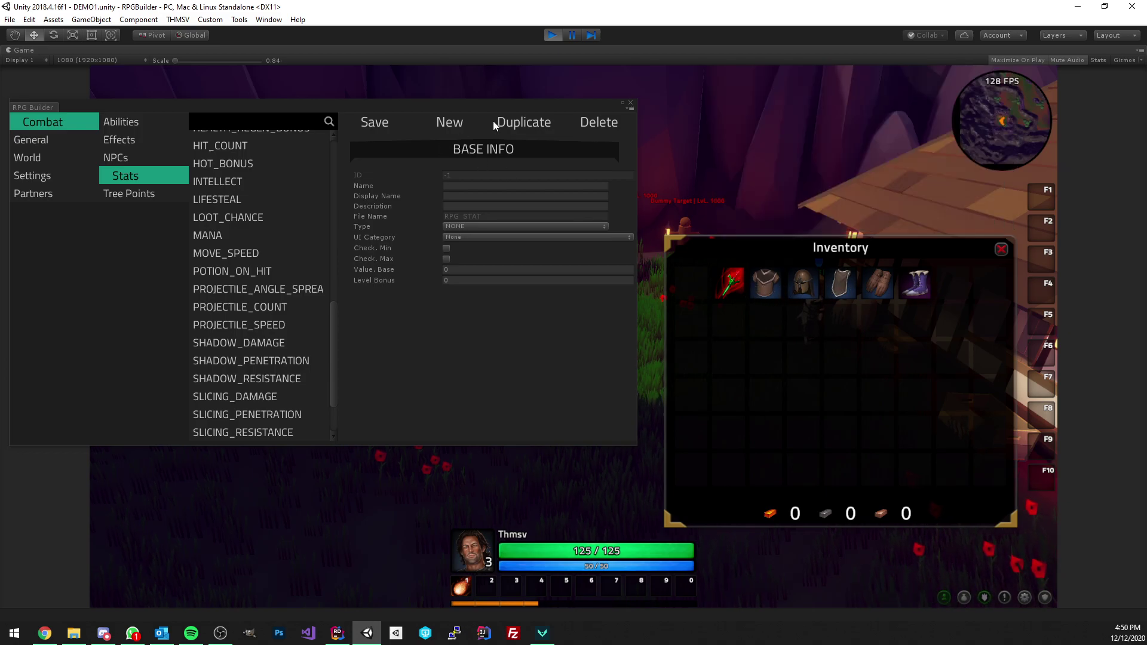
pyautogui.moveTo(345, 104); pyautogui.dragTo(498, 111)
# Create a new blank effect of type Stat and add two stat entries to it.
pyautogui.click(281, 148)
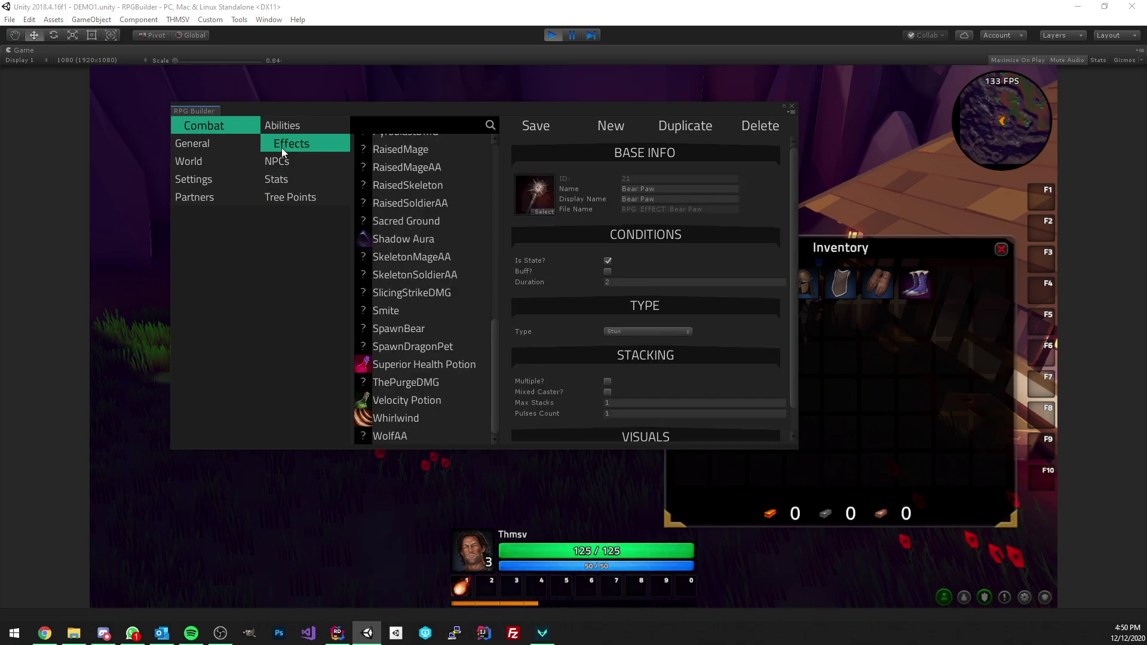
pyautogui.click(597, 128)
pyautogui.click(631, 262)
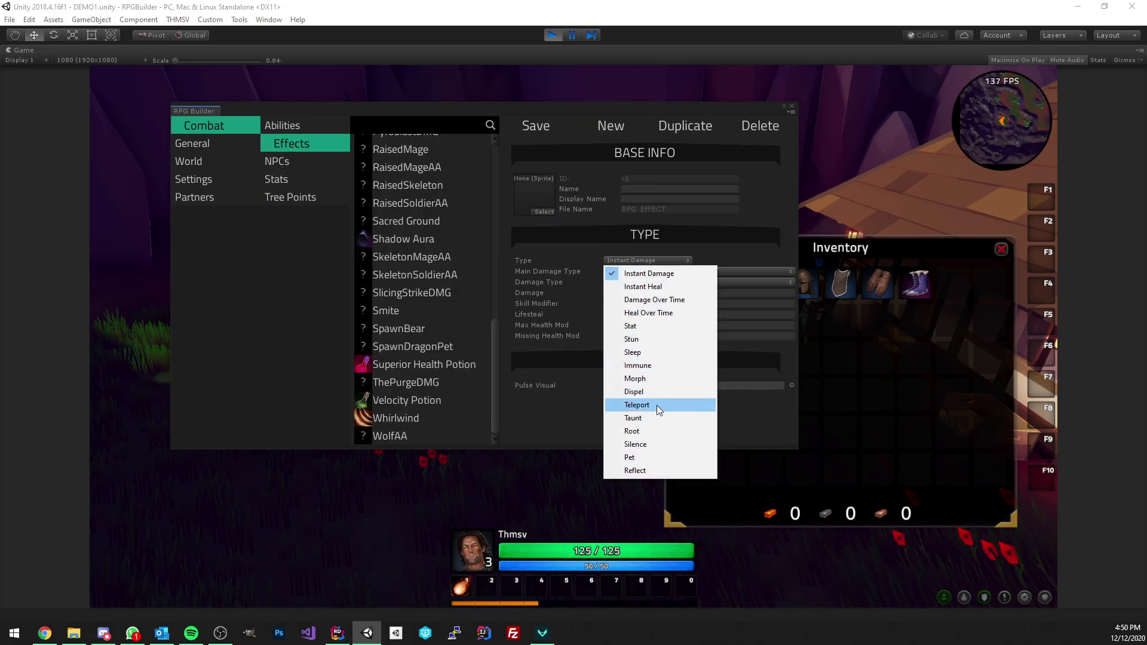
pyautogui.click(649, 327)
pyautogui.click(643, 345)
pyautogui.click(643, 346)
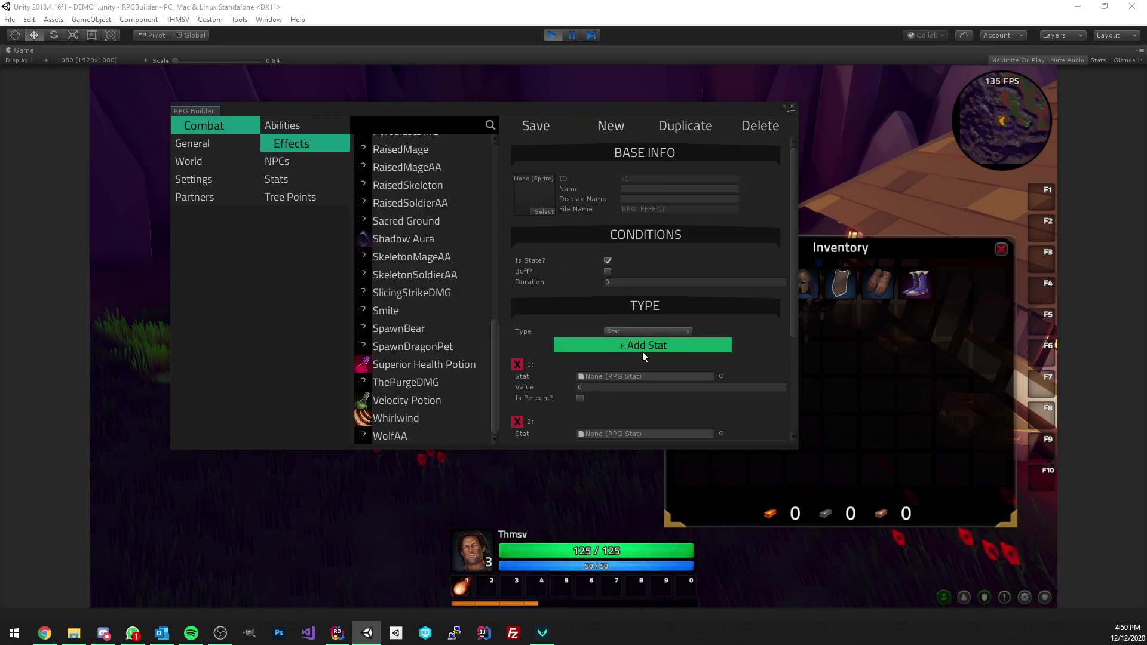
# Set the first entry's stat to RPG_STAT_ARMOR, clear its bonus value, and switch to the Stats editor.
pyautogui.scroll(-3, 642, 322)
pyautogui.click(721, 268)
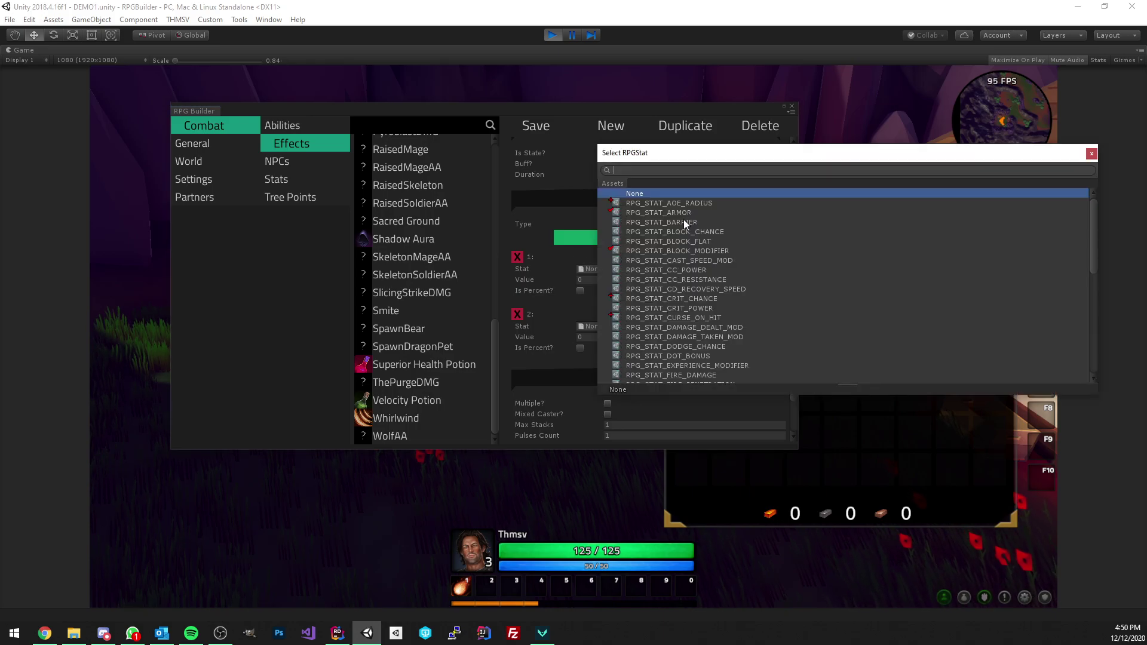
pyautogui.doubleClick(684, 220)
pyautogui.click(637, 281)
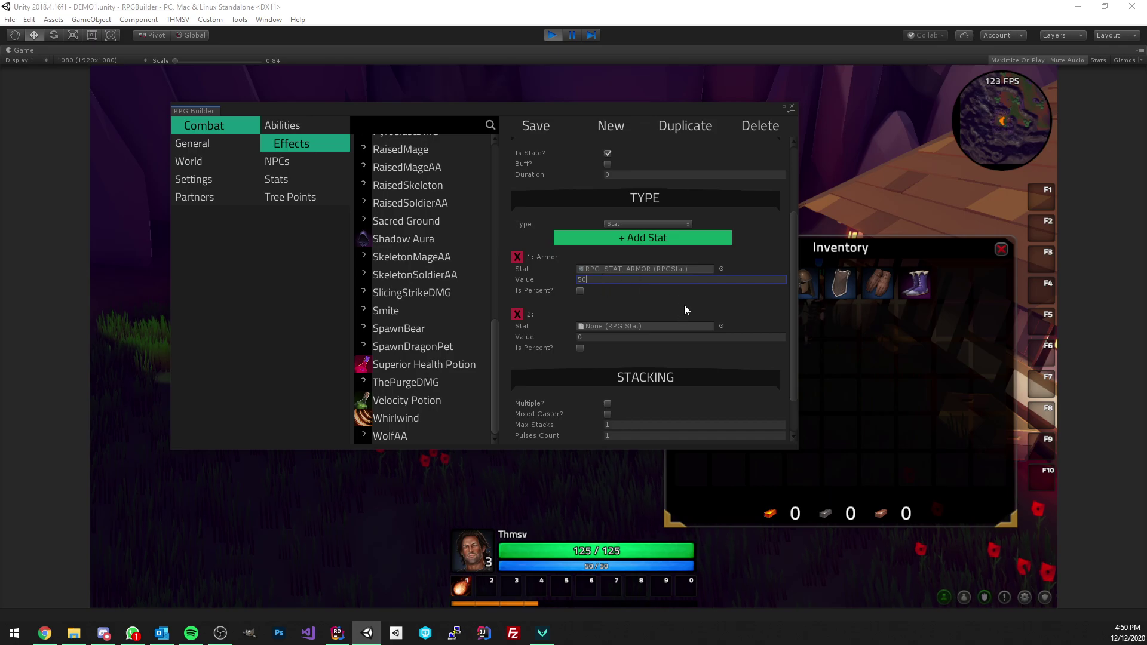
pyautogui.press('BackSpace')
pyautogui.press('BackSpace')
pyautogui.click(299, 179)
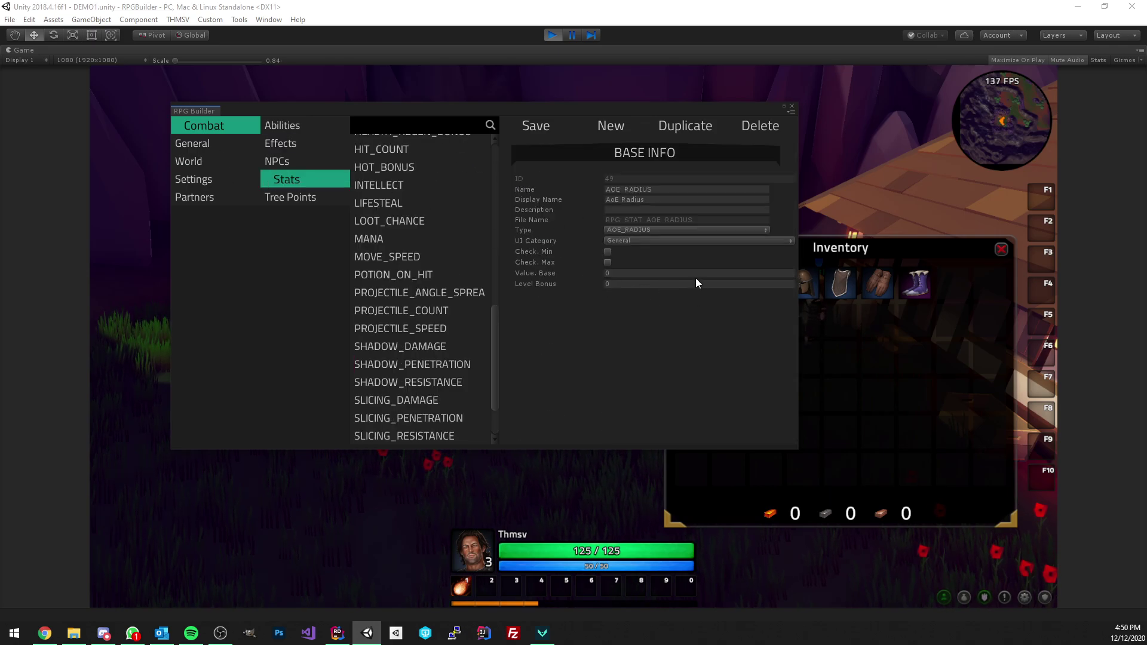
# Open the Type dropdown for the AoE Radius stat to show every stat type.
pyautogui.click(635, 230)
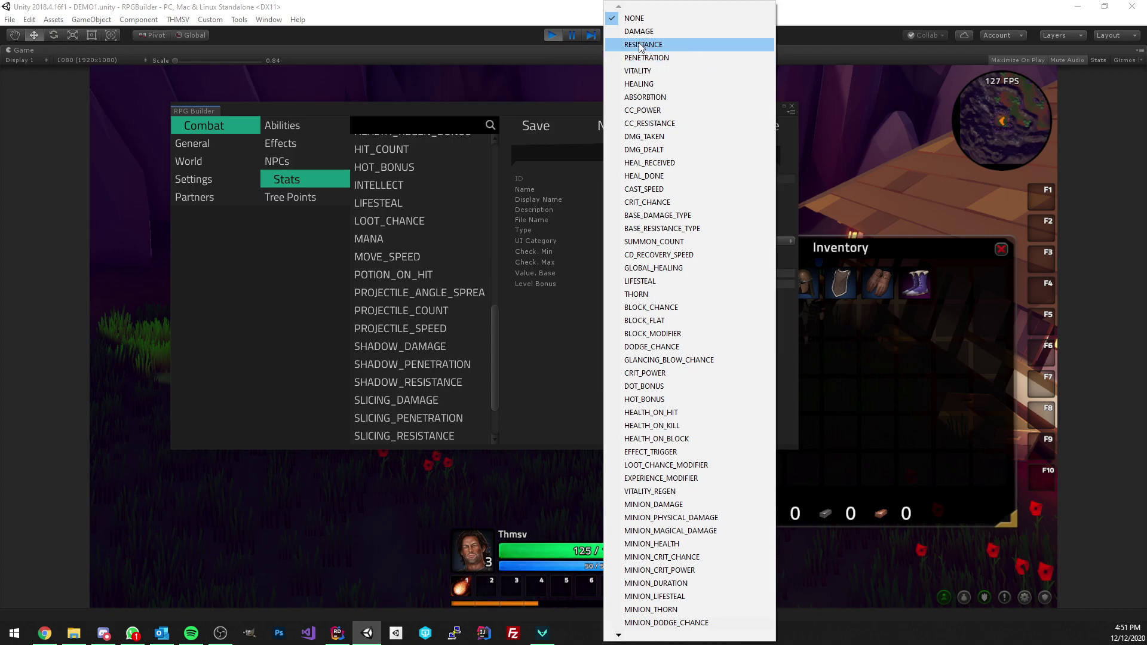
# Set the stat type to VITALITY and toggle its min and max value limits on and off.
pyautogui.click(661, 71)
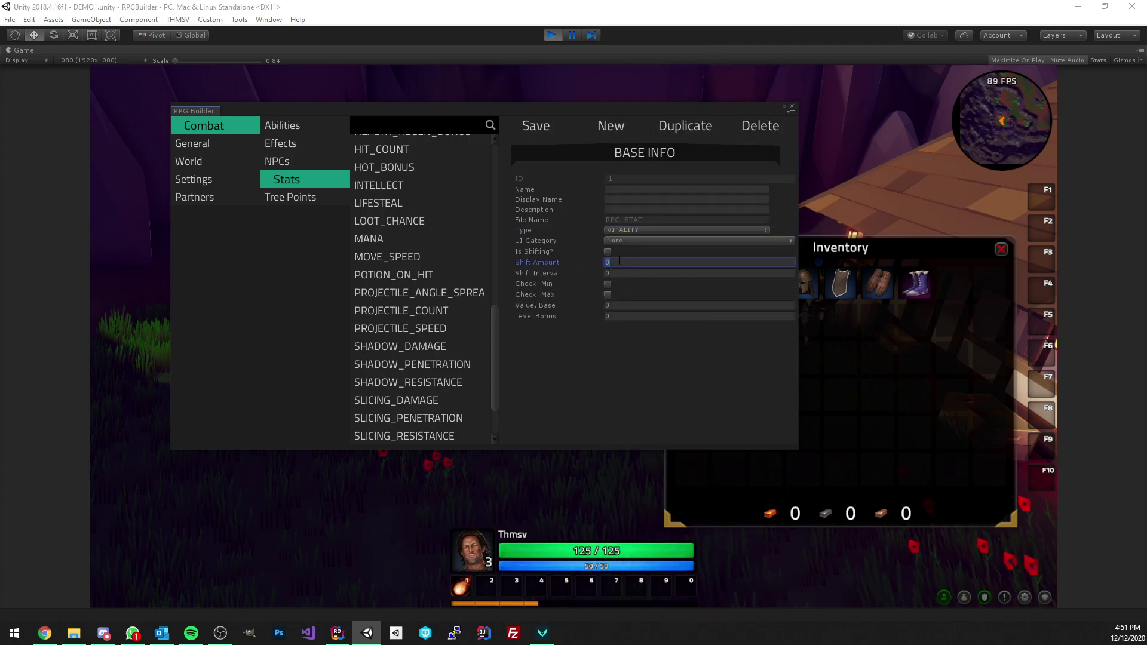
pyautogui.click(608, 285)
pyautogui.click(607, 305)
pyautogui.click(607, 305)
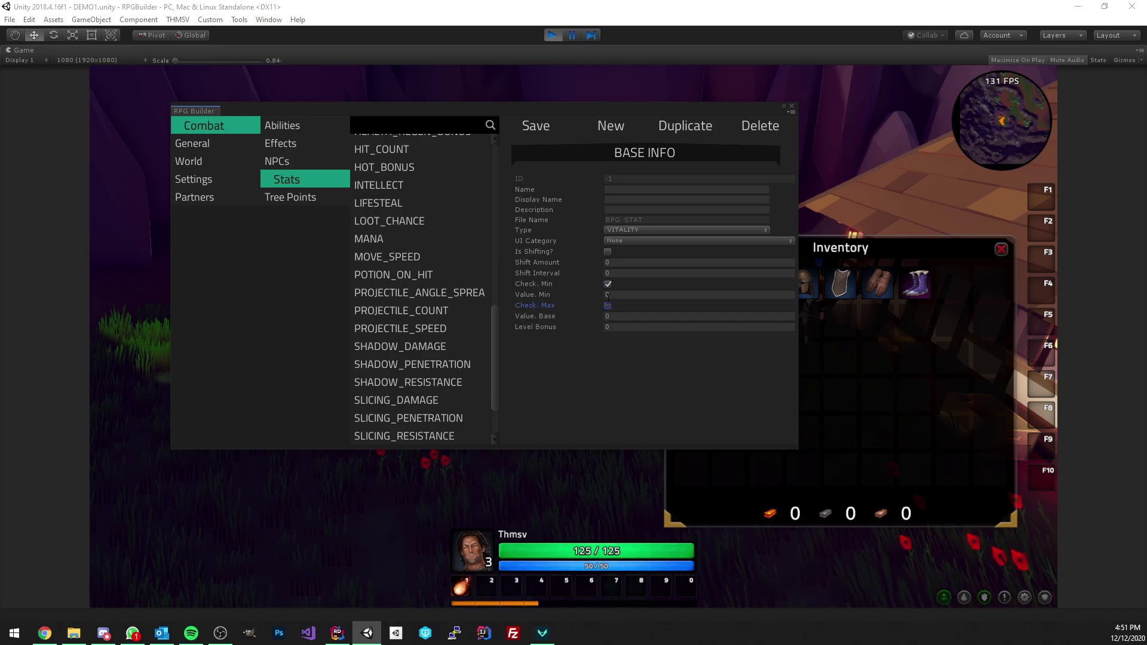
pyautogui.click(607, 284)
pyautogui.click(608, 251)
pyautogui.click(621, 262)
# Enable Is Shifting with Shift Amount 5 and Interval 2, then start a new stat and list its types.
pyautogui.click(525, 250)
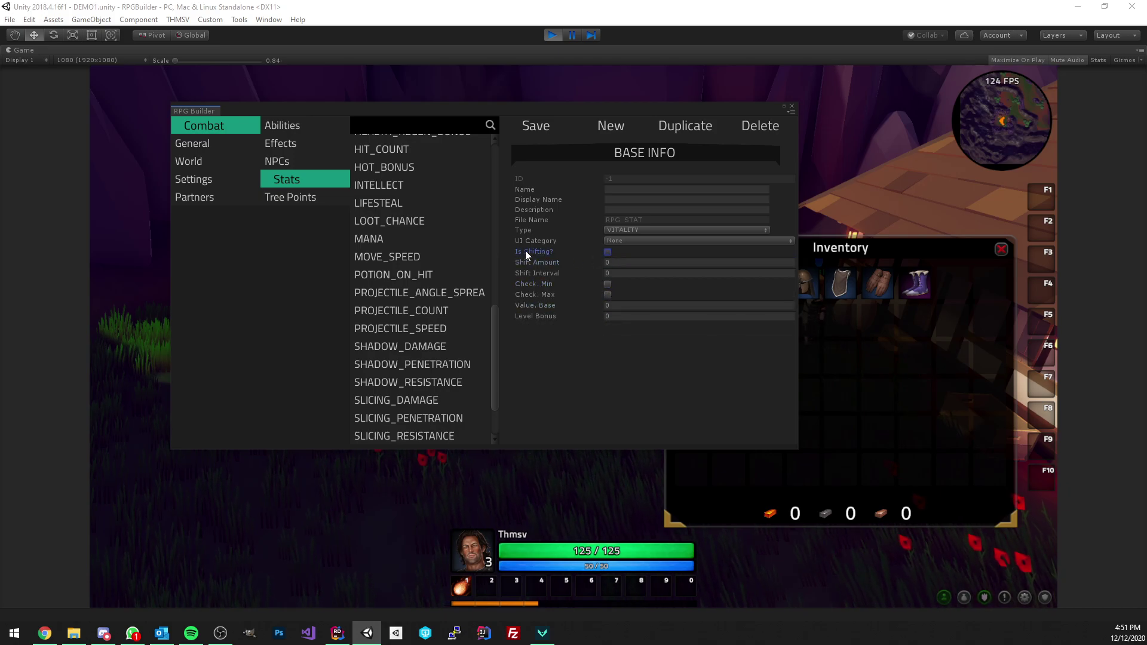
pyautogui.click(628, 262)
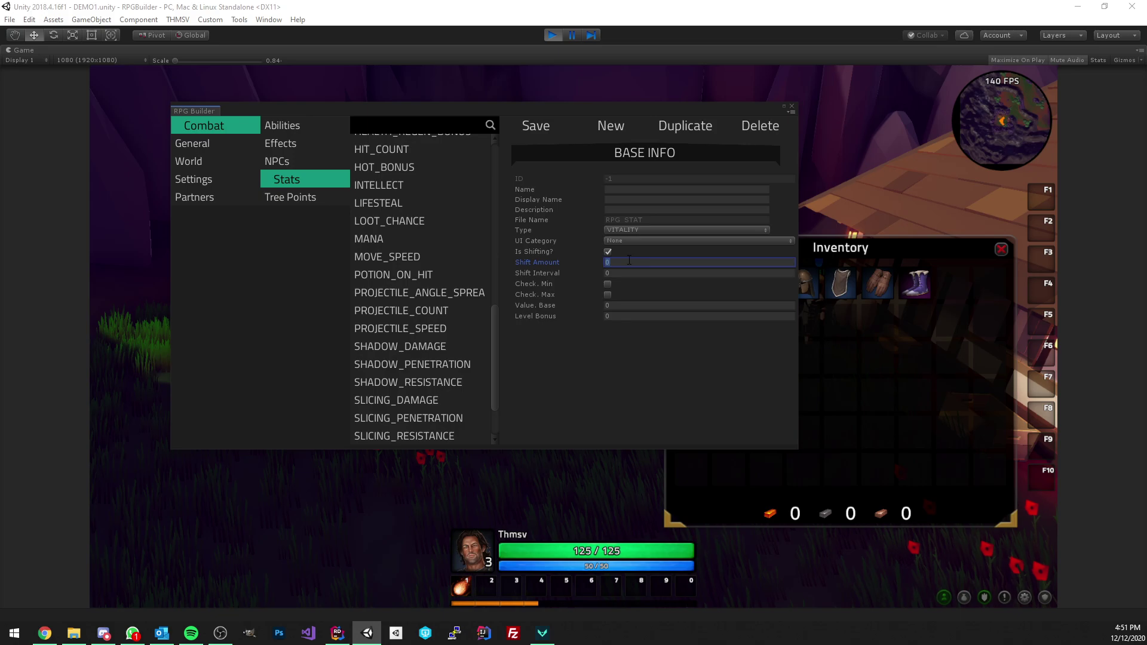
pyautogui.write('5')
pyautogui.click(613, 273)
pyautogui.write('2')
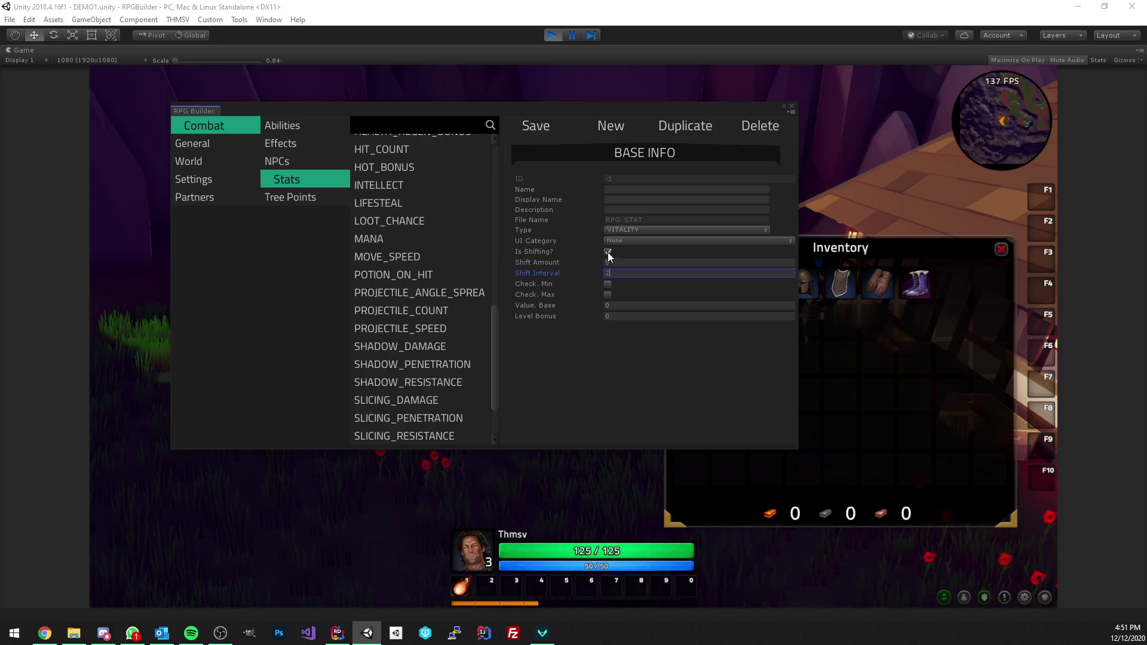
pyautogui.click(612, 126)
pyautogui.click(630, 231)
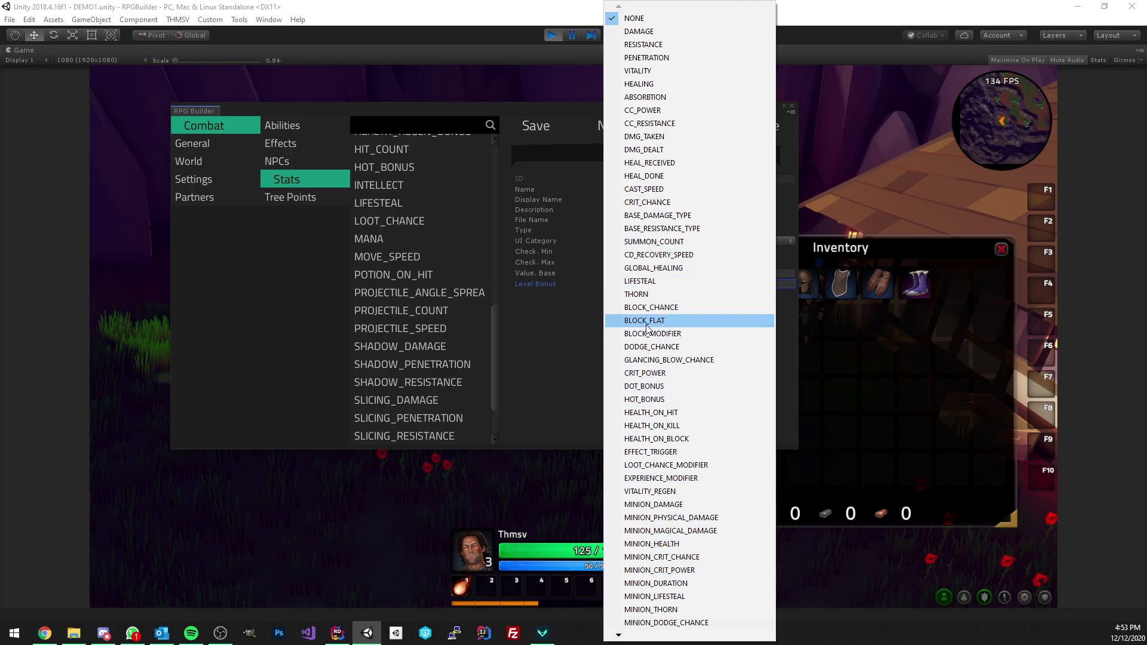
# Set the new stat's type to LIFESTEAL, then change it to EFFECT_TRIGGER.
pyautogui.click(651, 288)
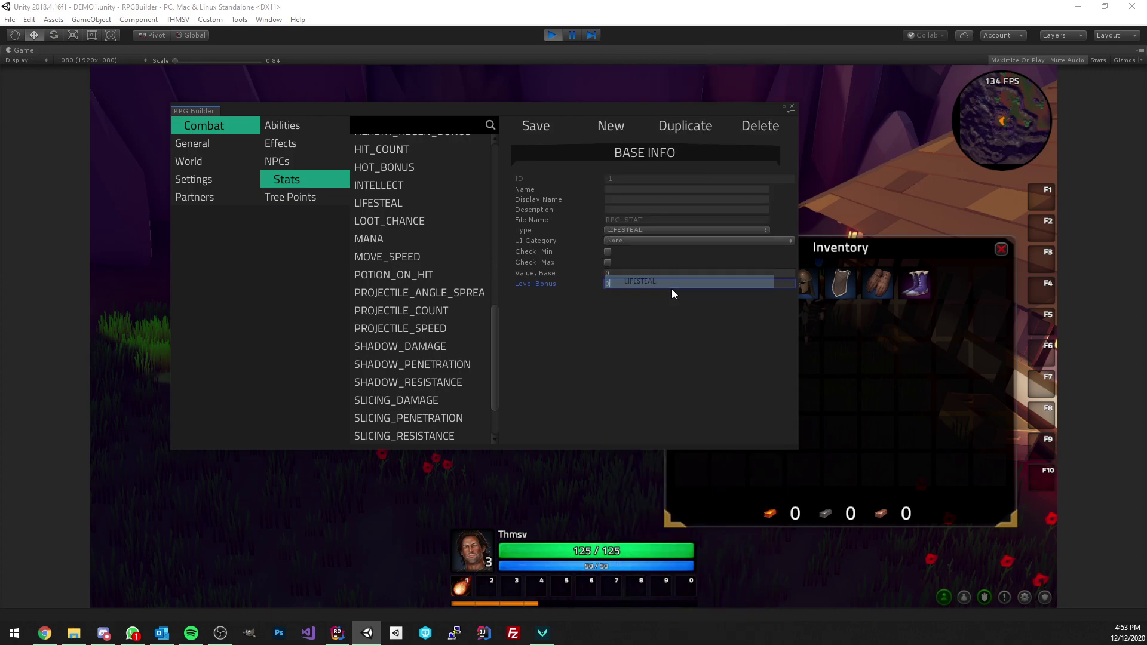
pyautogui.click(664, 231)
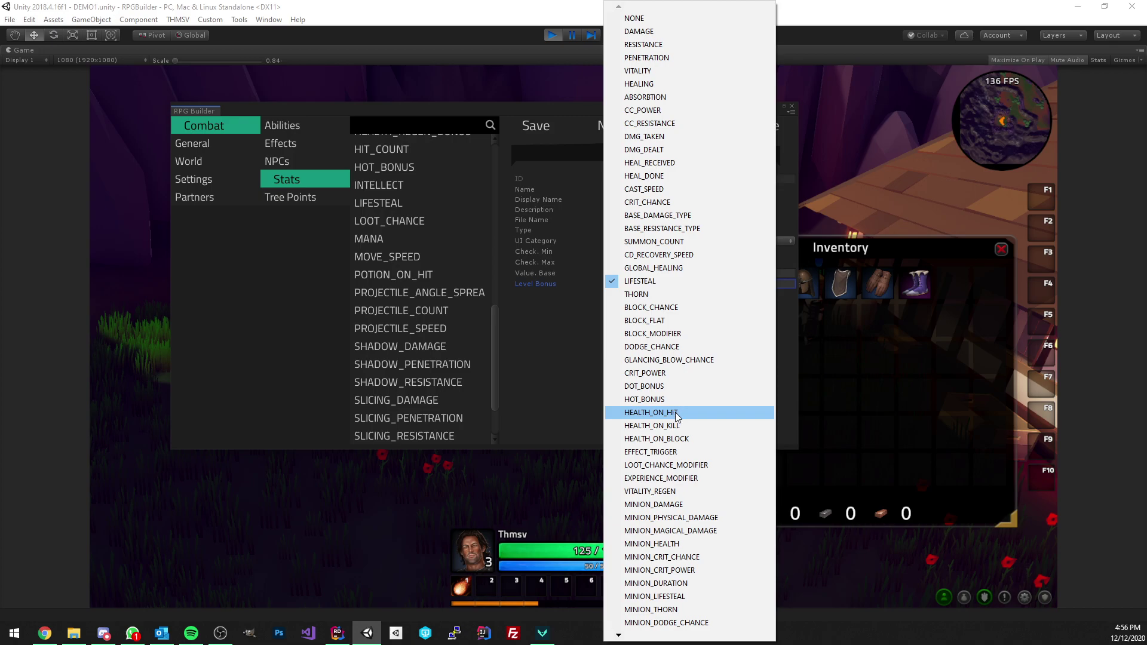
pyautogui.click(680, 453)
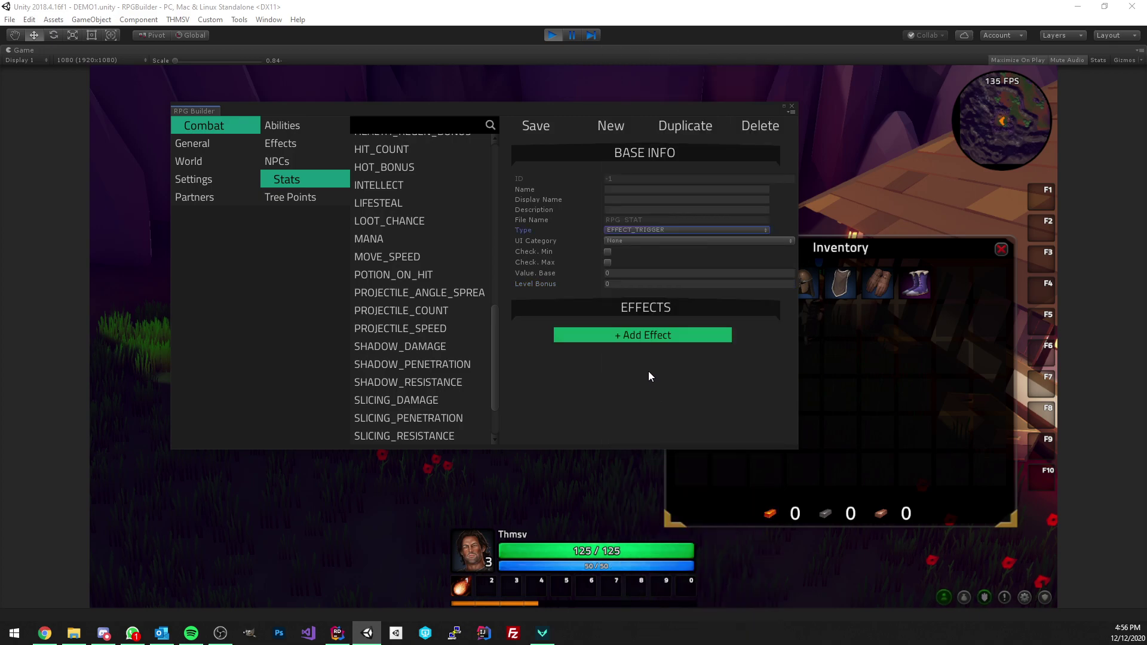